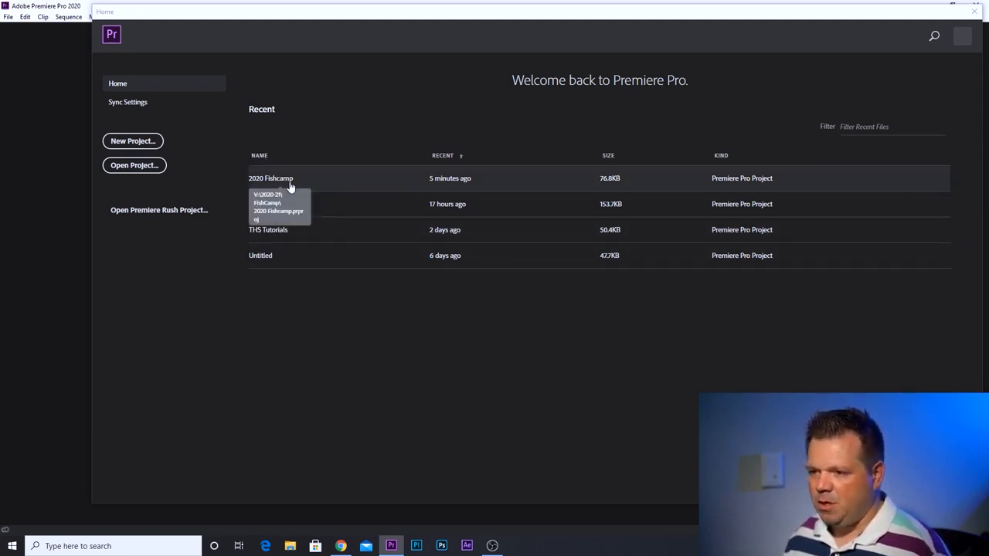
Start a new project and name it "Sample Tutorial"
left_click(120, 144)
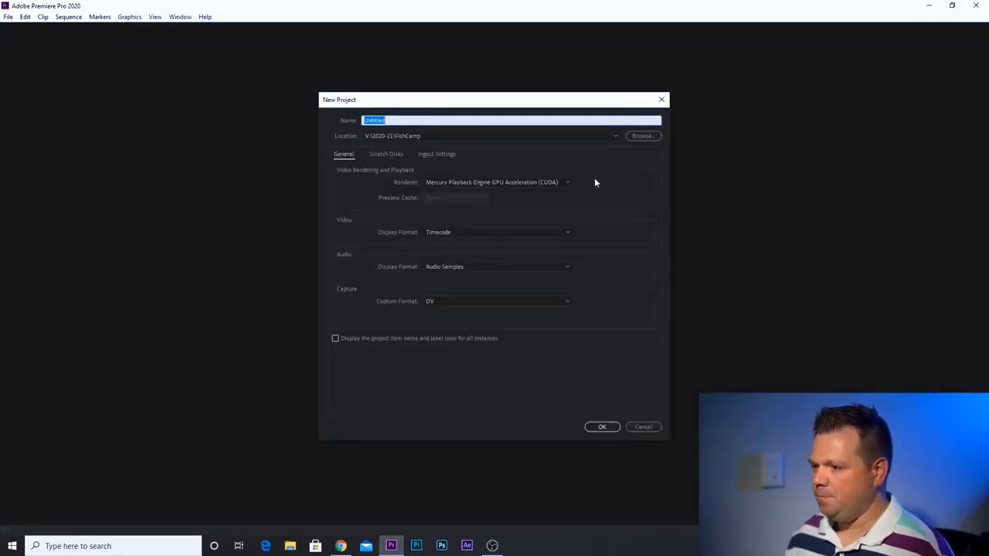
left_click_drag(534, 100, 560, 82)
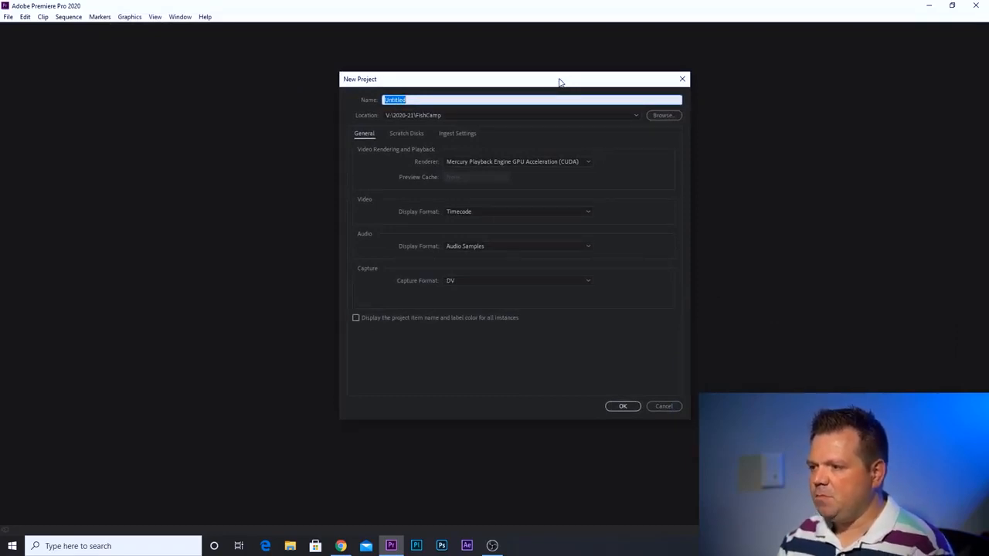
type("Sampl")
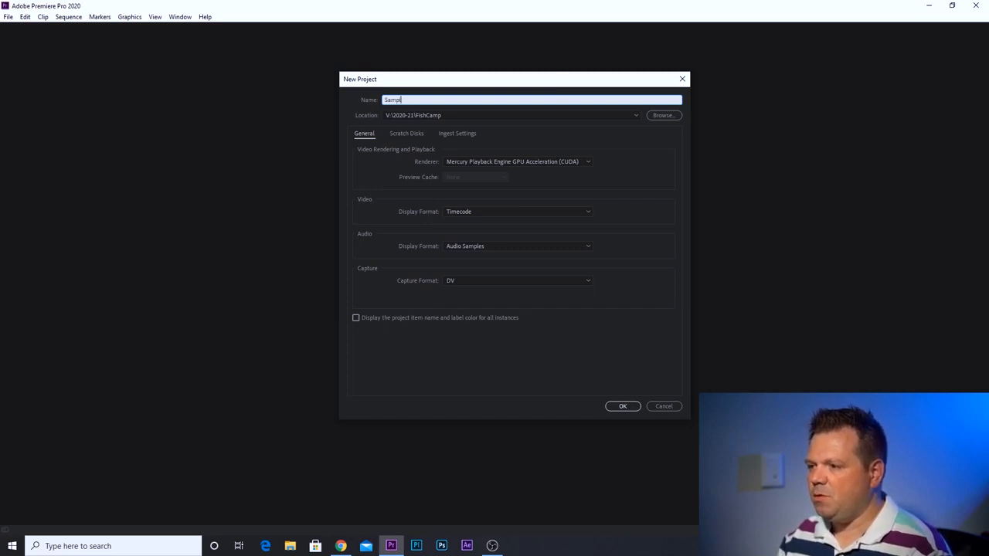
type("e Tutorial")
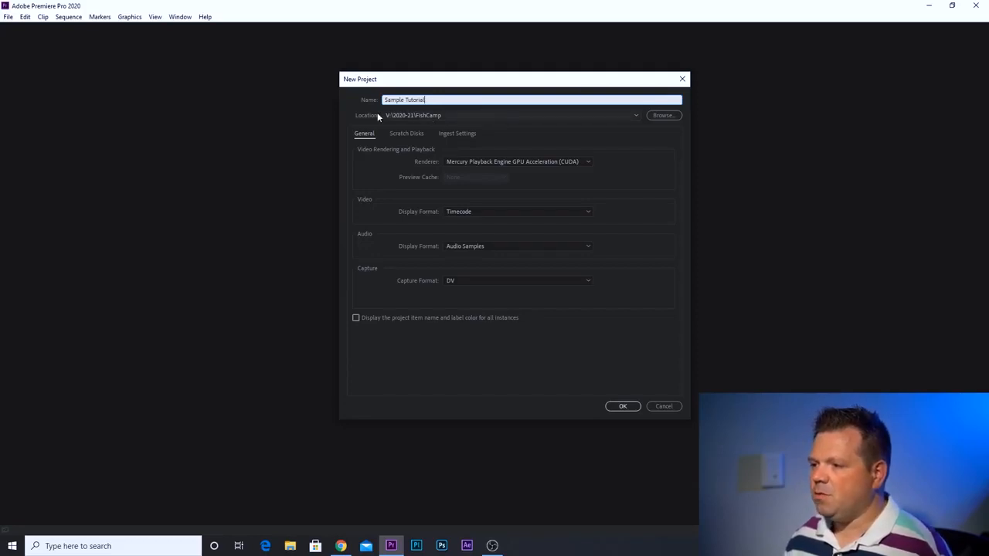
Browse for the project location and open the teacher's personal folder on the Archive (V:) drive
left_click(663, 116)
left_click_drag(484, 98, 350, 72)
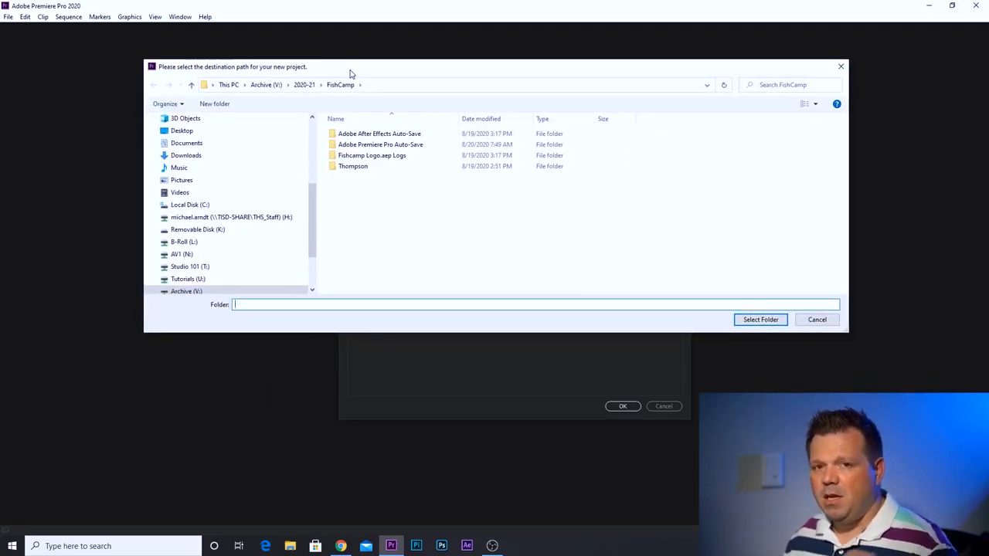
left_click(305, 86)
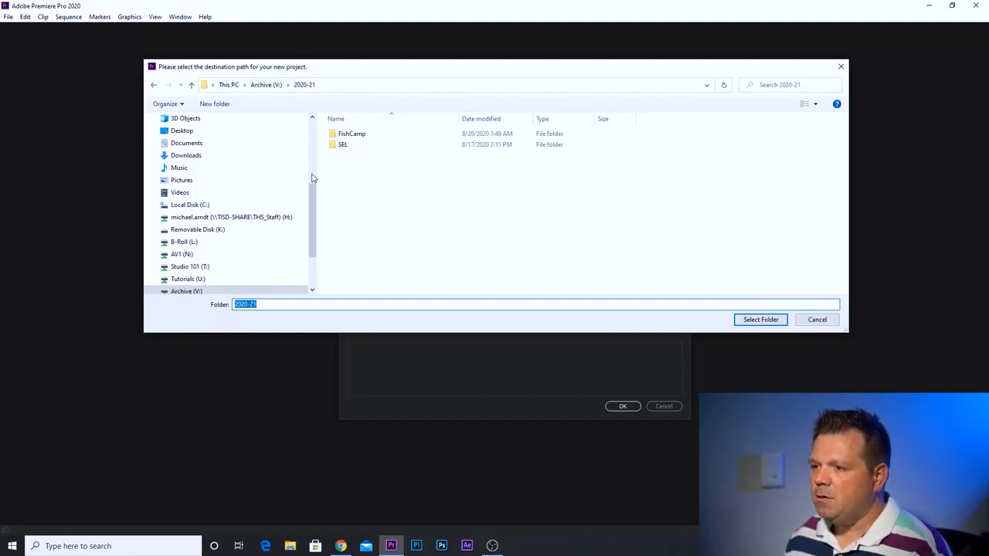
left_click(263, 86)
double_click(364, 146)
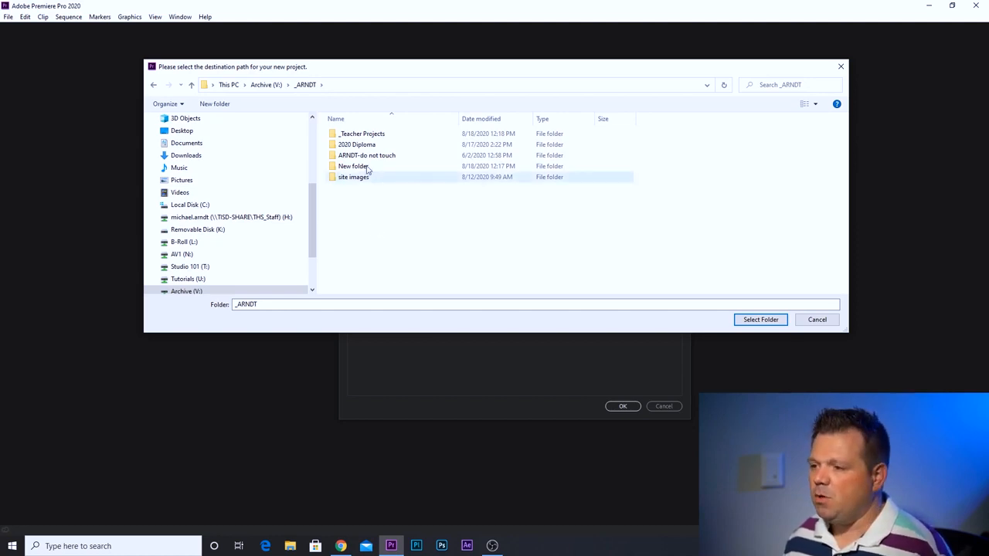
Create a folder named "Sample Tutorial" inside the teacher's folder and select it as the project location
left_click(214, 105)
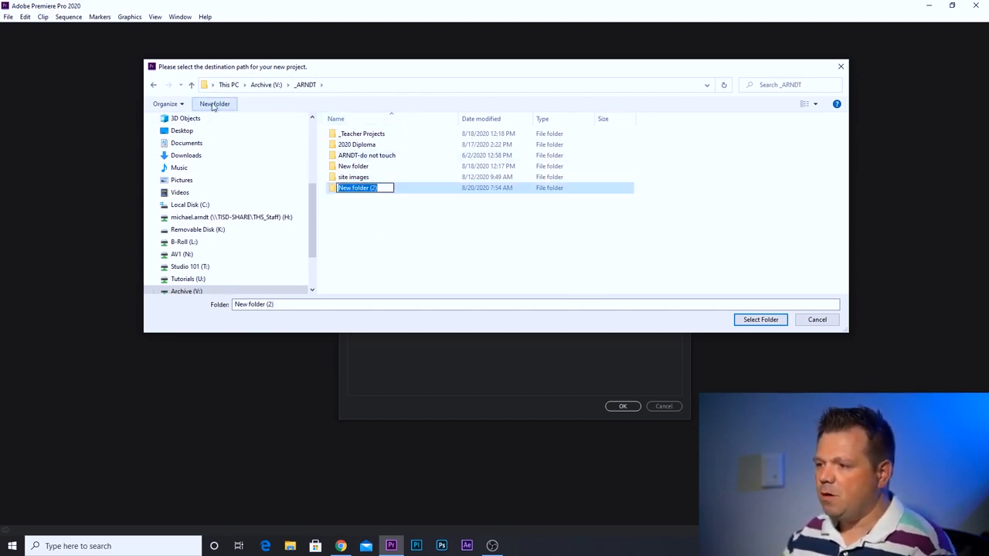
type("Samp")
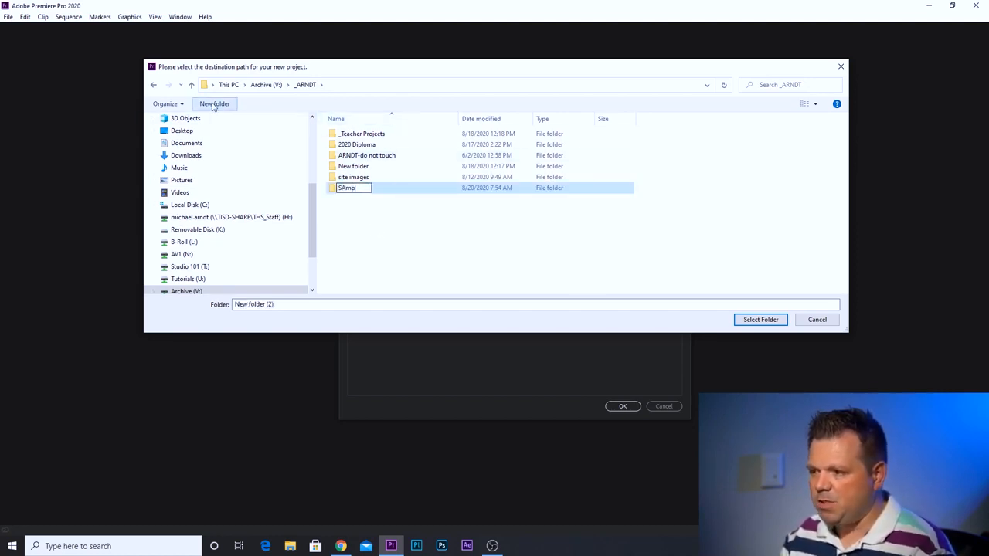
key("BackSpace")
key("BackSpace")
key("BackSpace")
type("a")
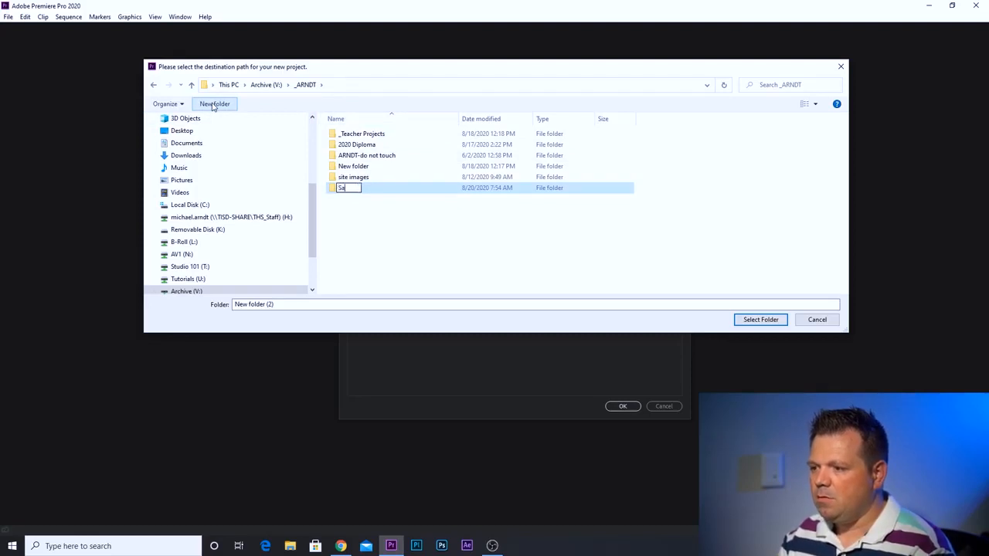
type("mple Tutorial")
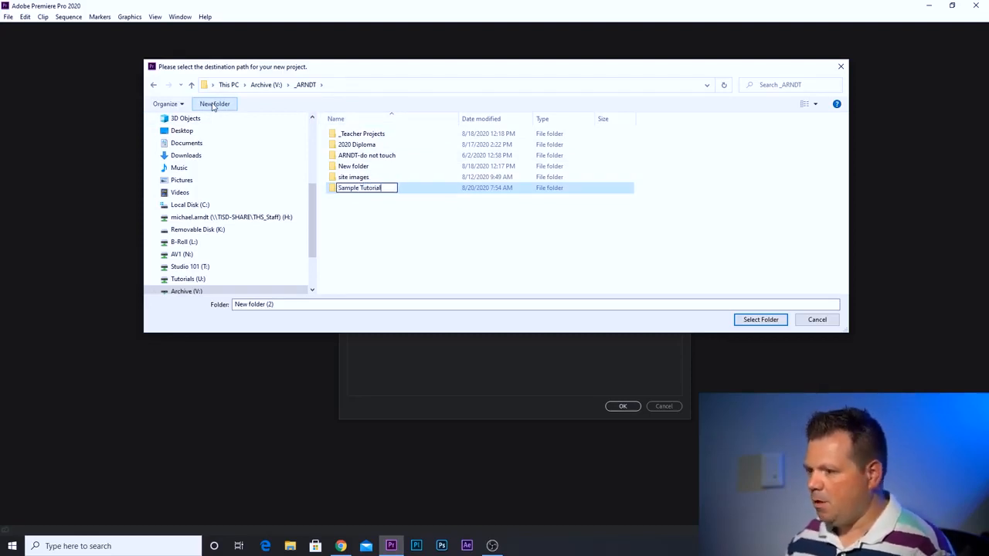
key("Return")
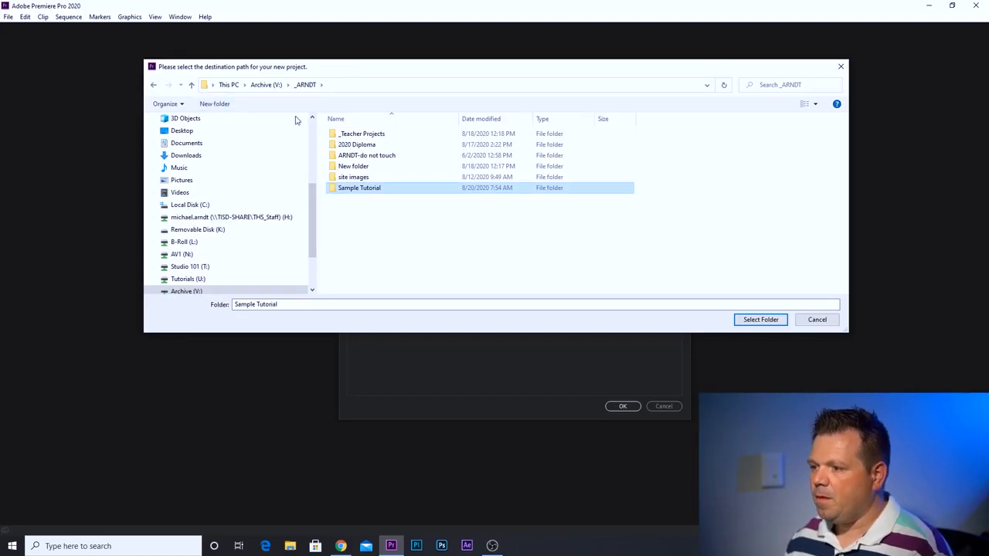
double_click(361, 193)
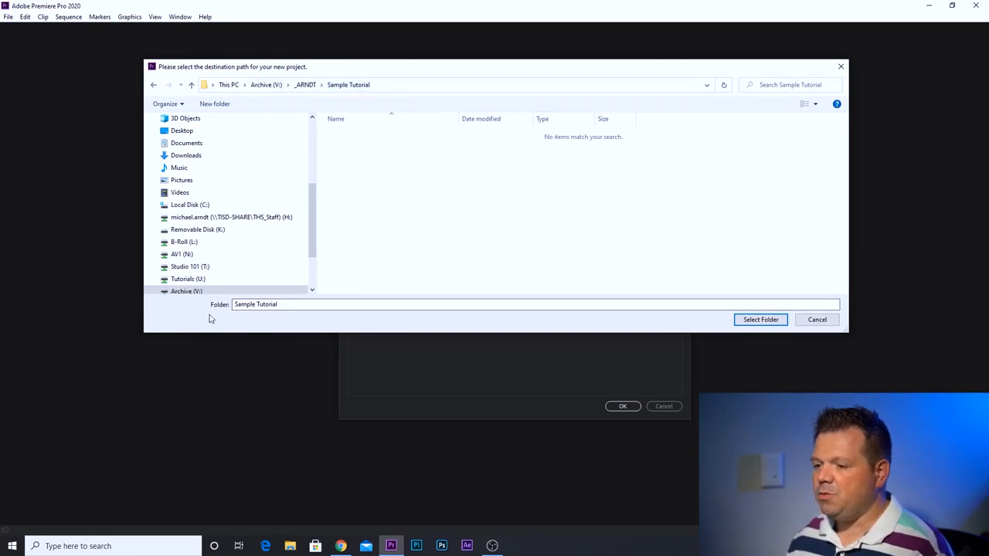
left_click(761, 319)
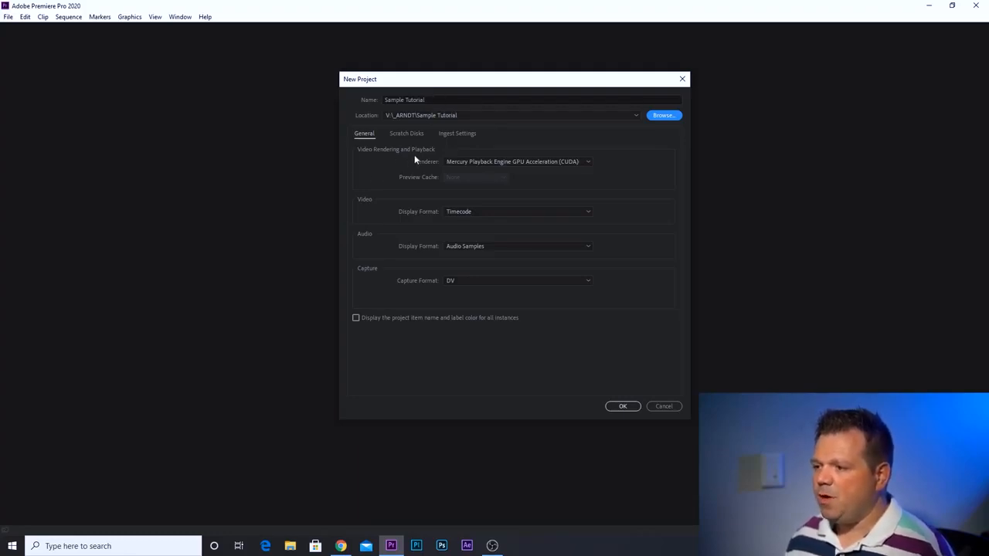
Review the renderer choices, picking Mercury Playback Engine GPU Acceleration (CUDA), and look through the video display formats
left_click(503, 162)
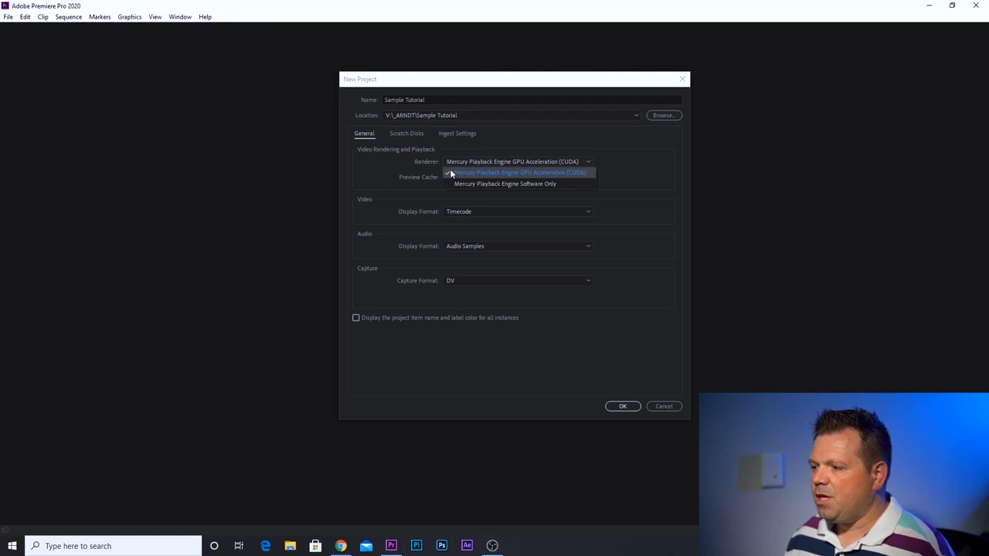
left_click(573, 173)
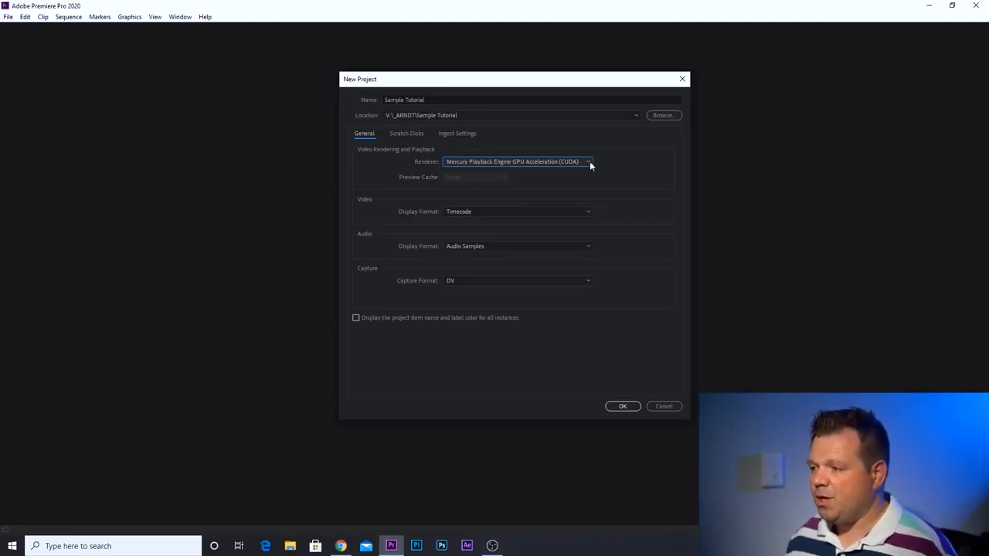
left_click(590, 163)
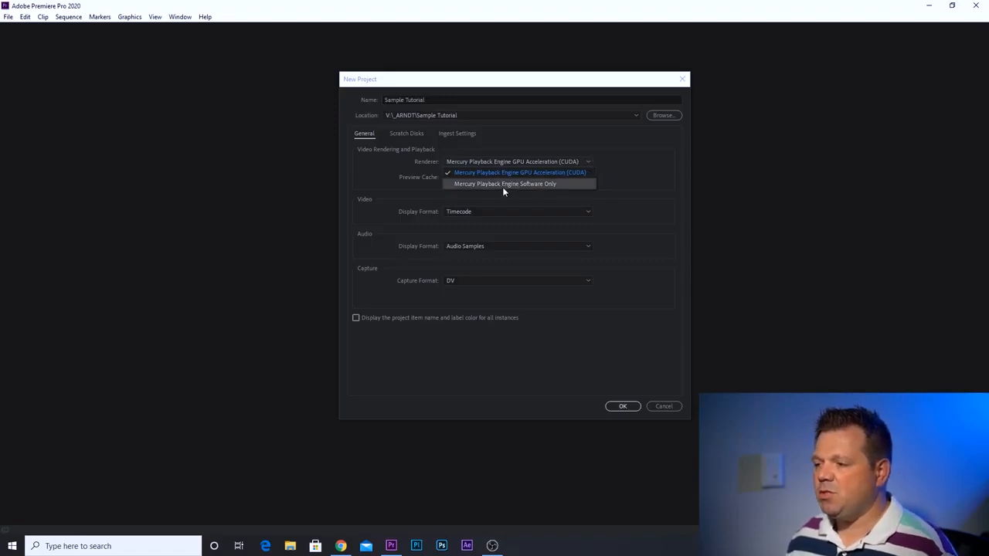
left_click(626, 173)
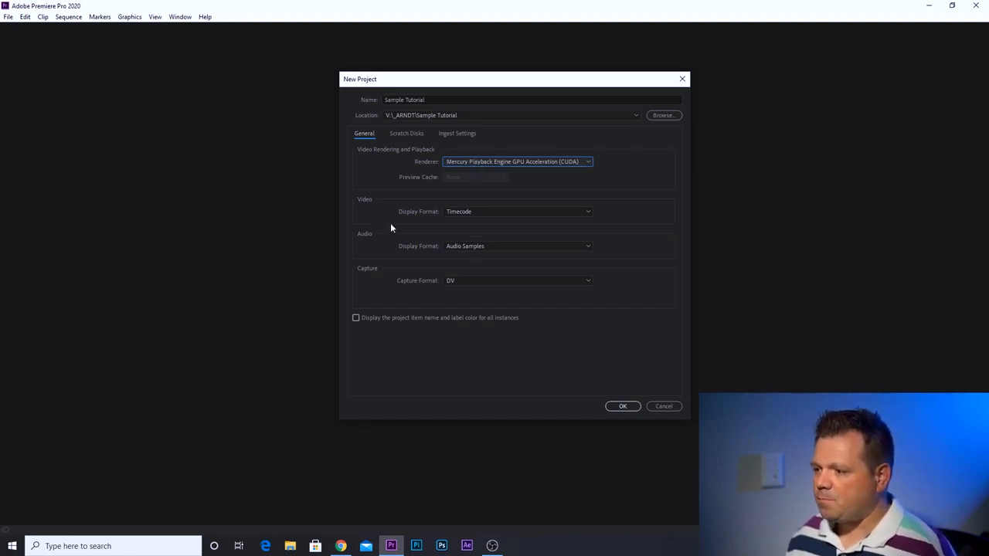
left_click(467, 214)
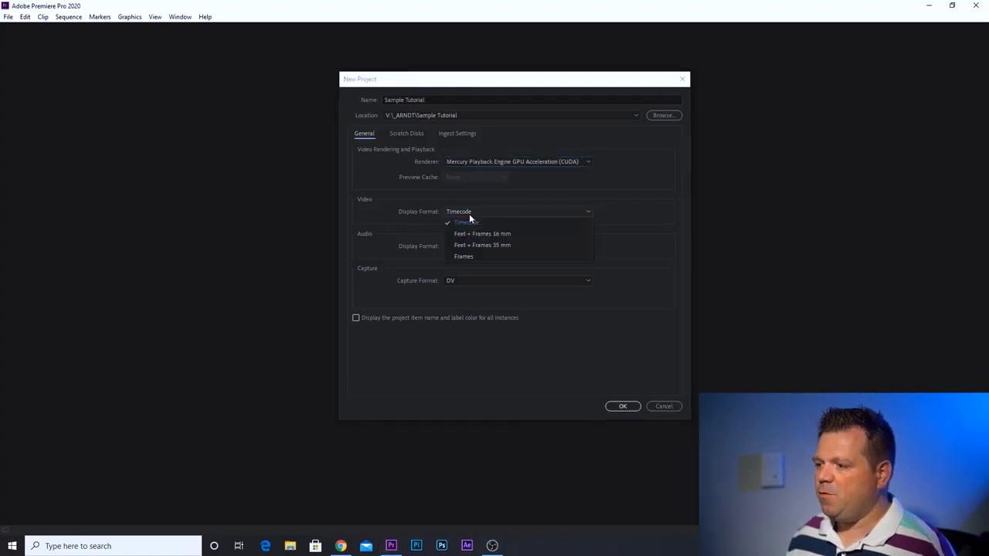
left_click(471, 216)
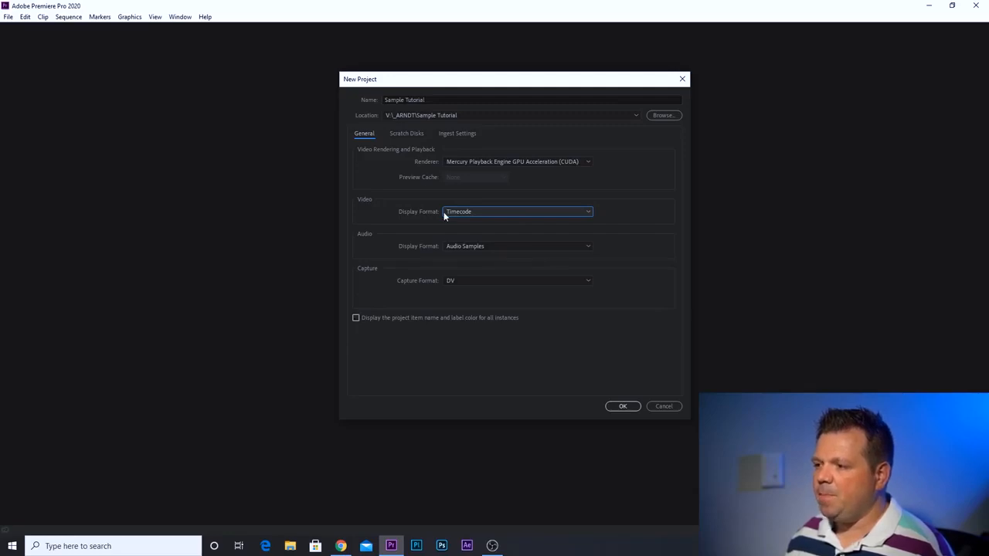
Inspect the scratch disk locations and the ingest options, switching Ingest on to view them and off again
left_click(407, 134)
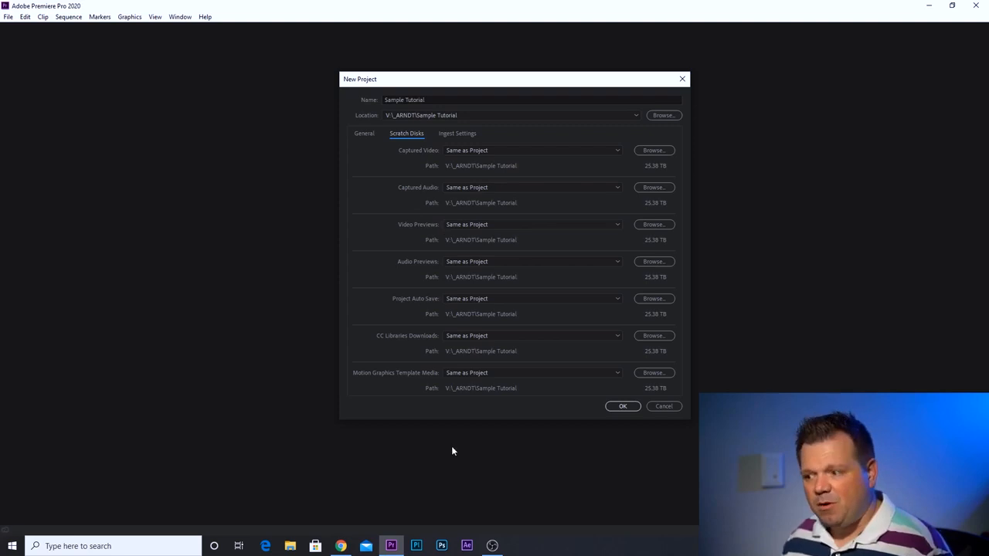
left_click(464, 134)
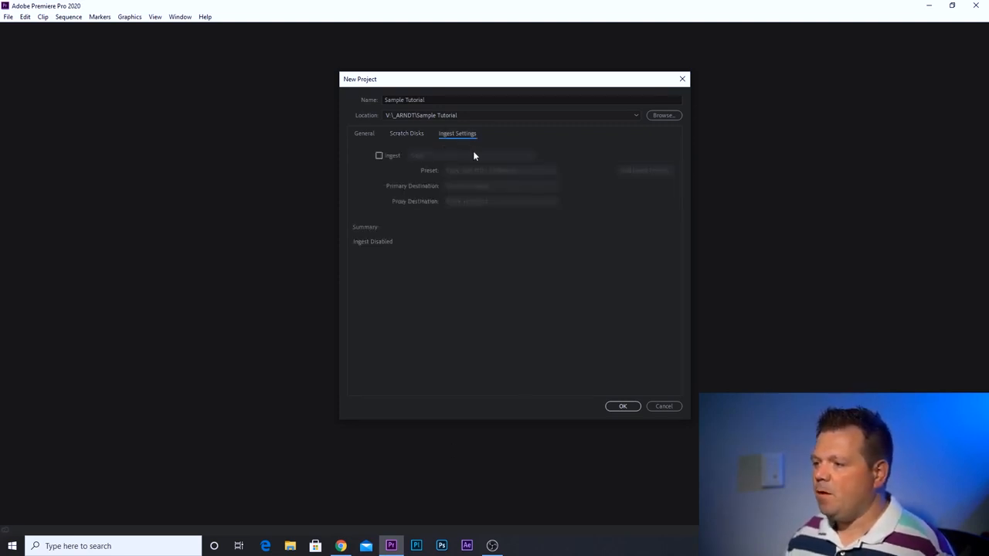
left_click(378, 155)
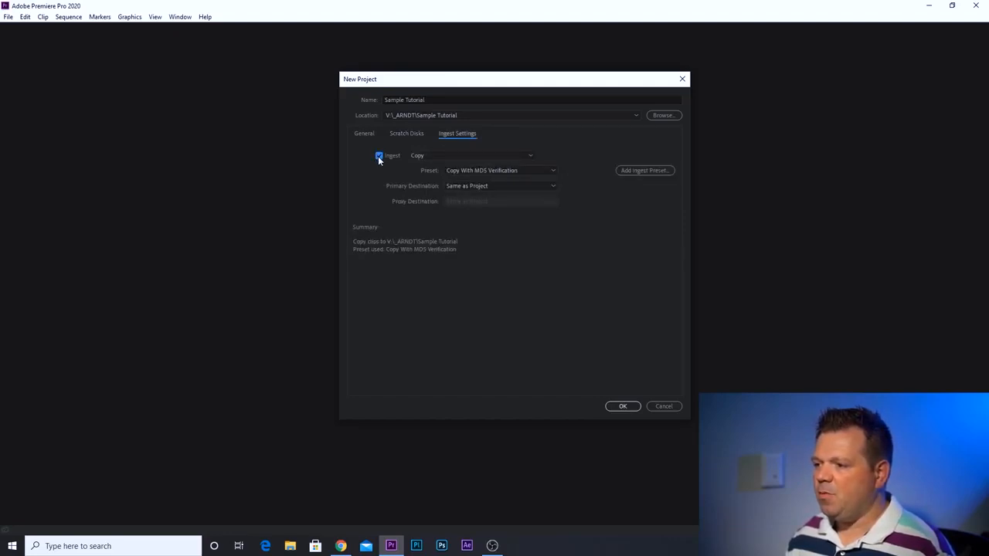
left_click(466, 155)
left_click(467, 156)
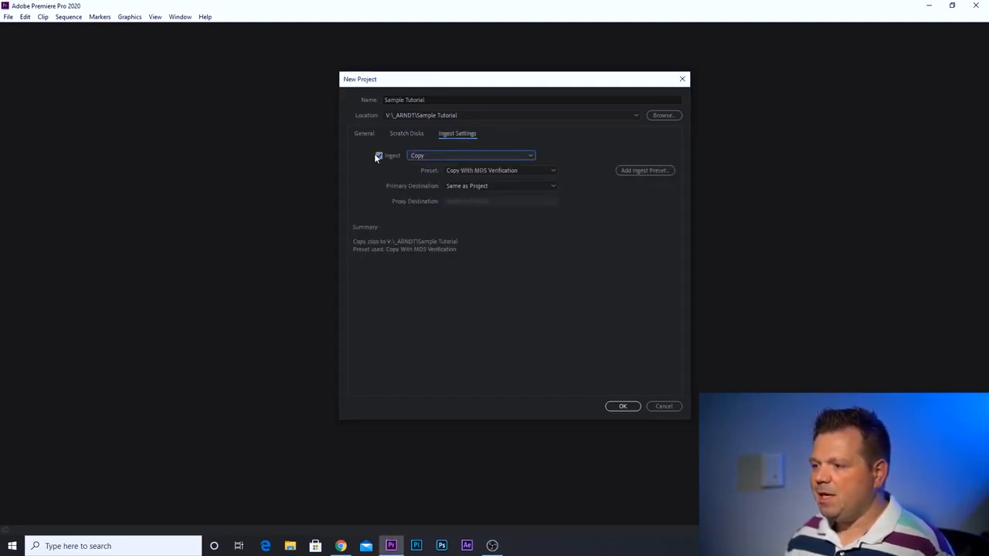
left_click(379, 156)
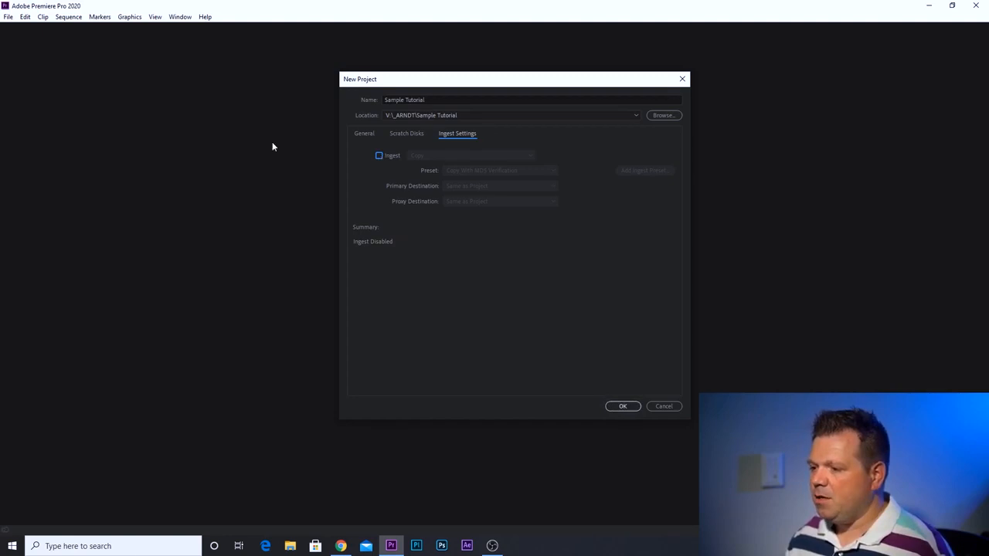
Return to the general project settings and create the project
left_click(363, 135)
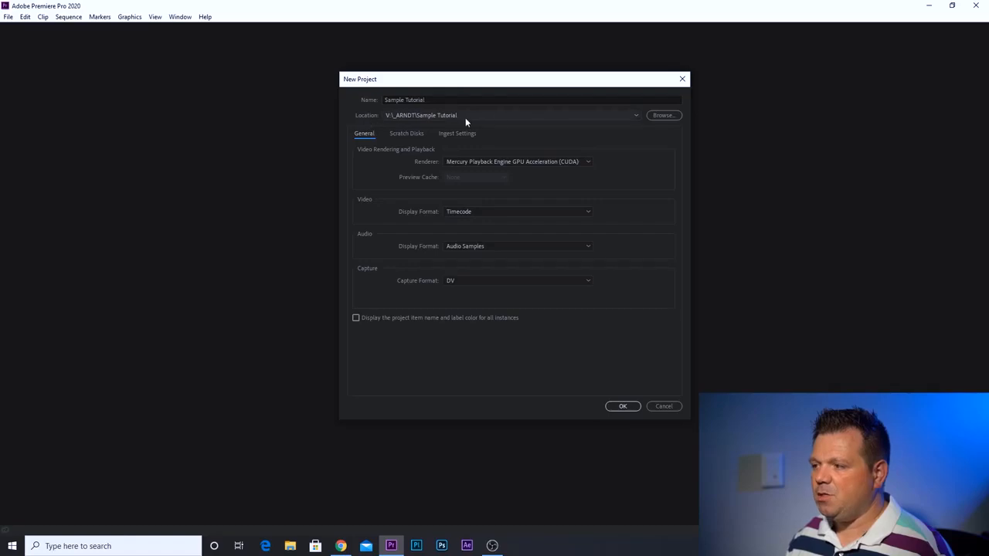
left_click(623, 407)
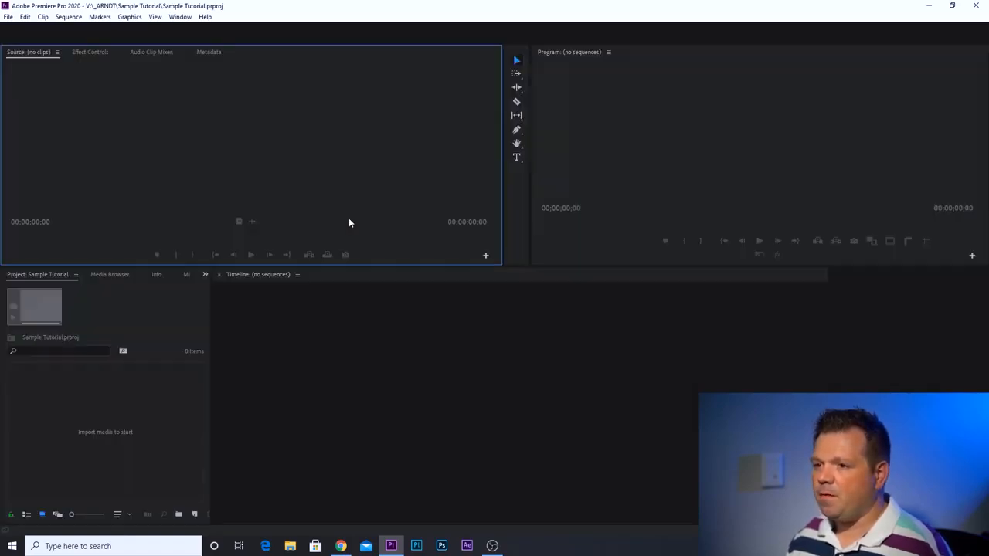